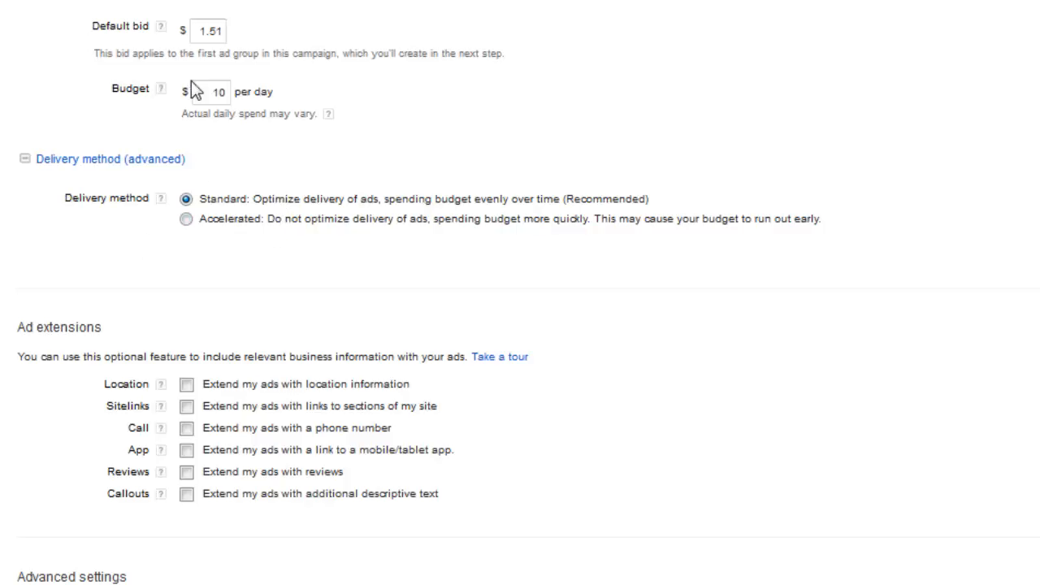
left_click_drag(209, 92, 232, 88)
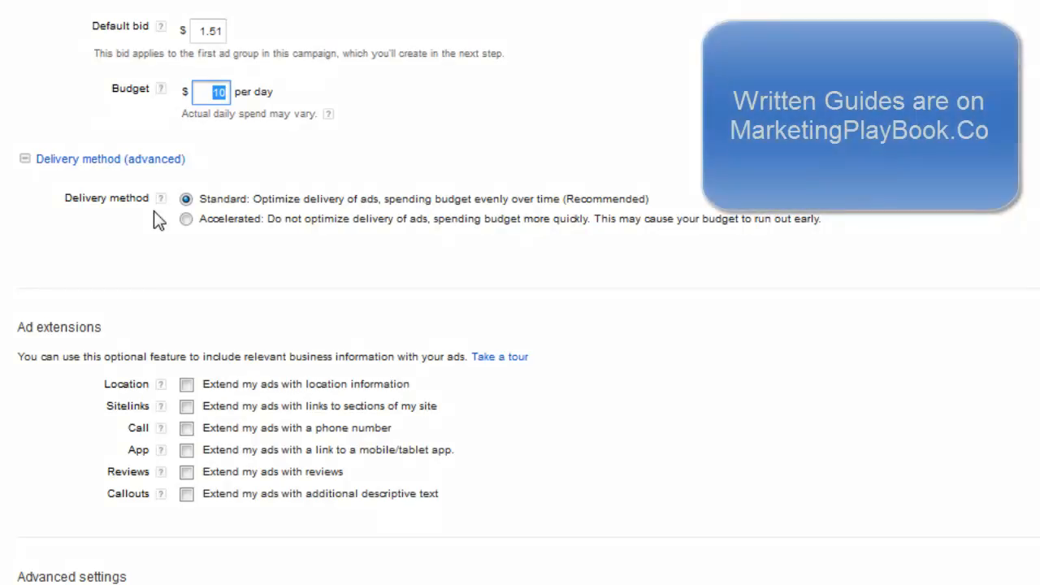
left_click(203, 76)
left_click(212, 90)
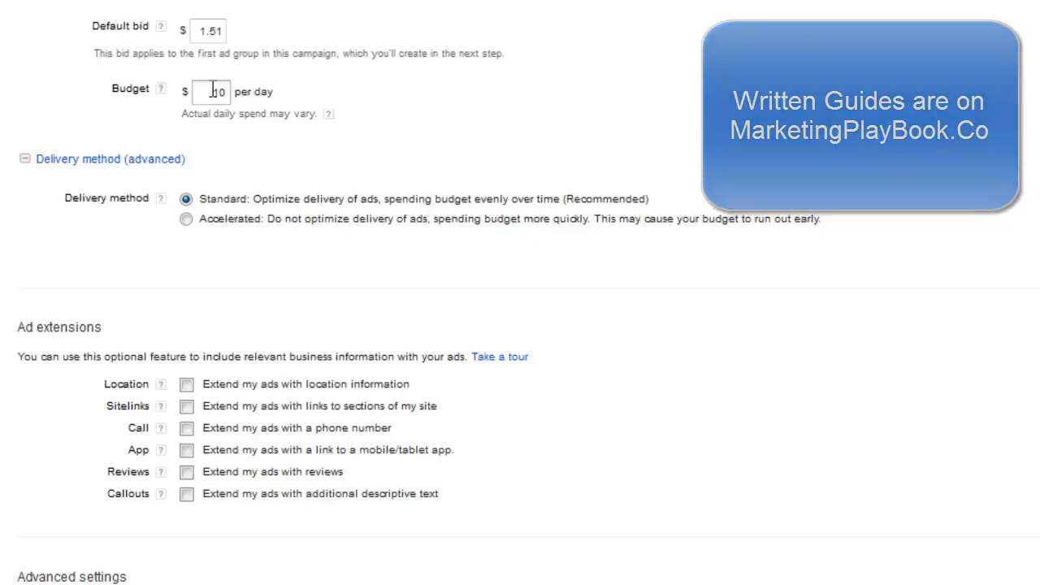
left_click(213, 91)
double_click(213, 91)
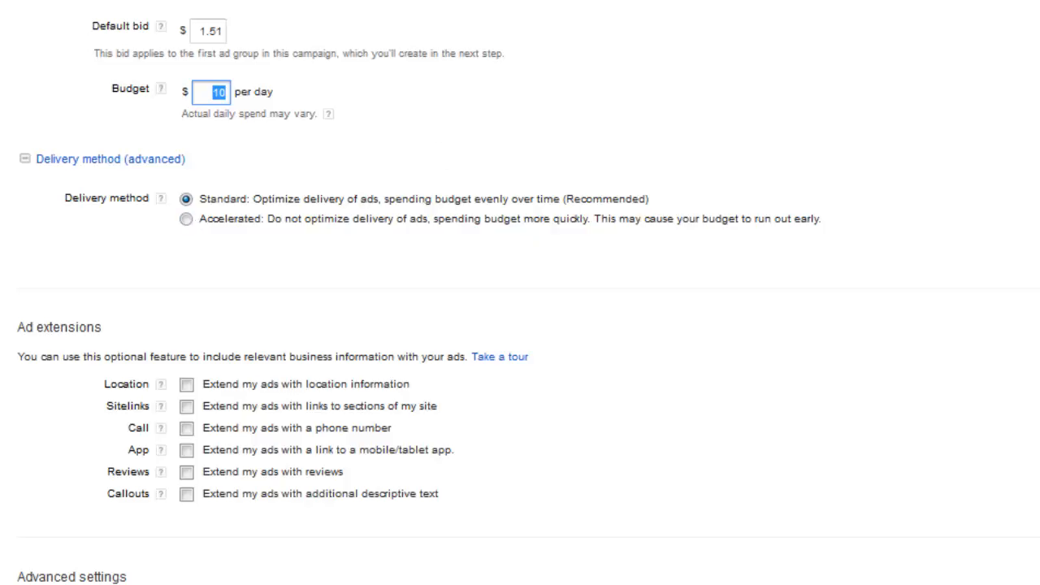
Step: View the start date calendar in the campaign's advanced schedule settings and close it again
scroll(4, 416, "down", 2)
scroll(4, 415, "down", 2)
scroll(81, 236, "down", 10)
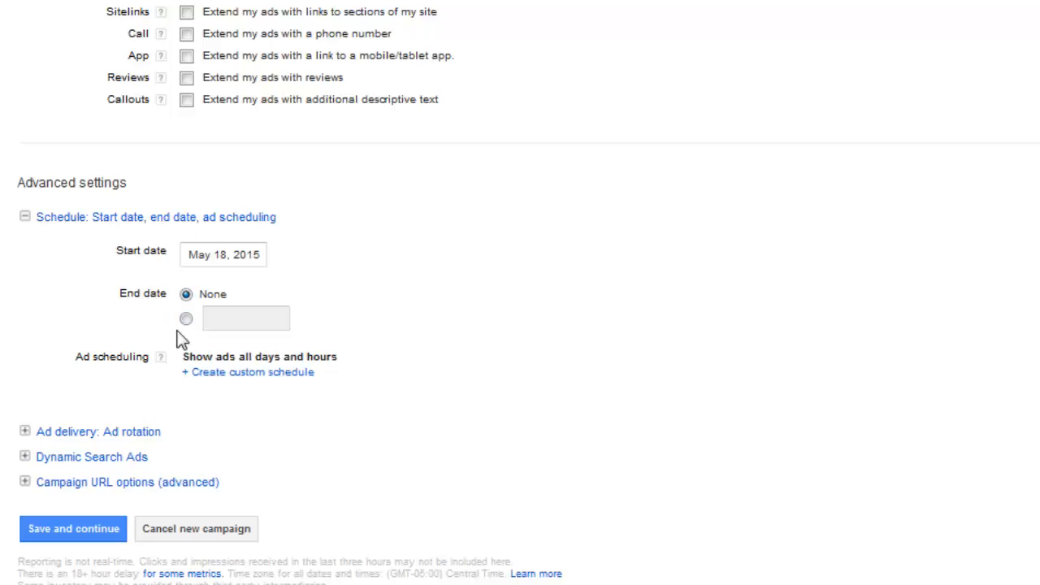
left_click(199, 262)
left_click(475, 218)
left_click(254, 258)
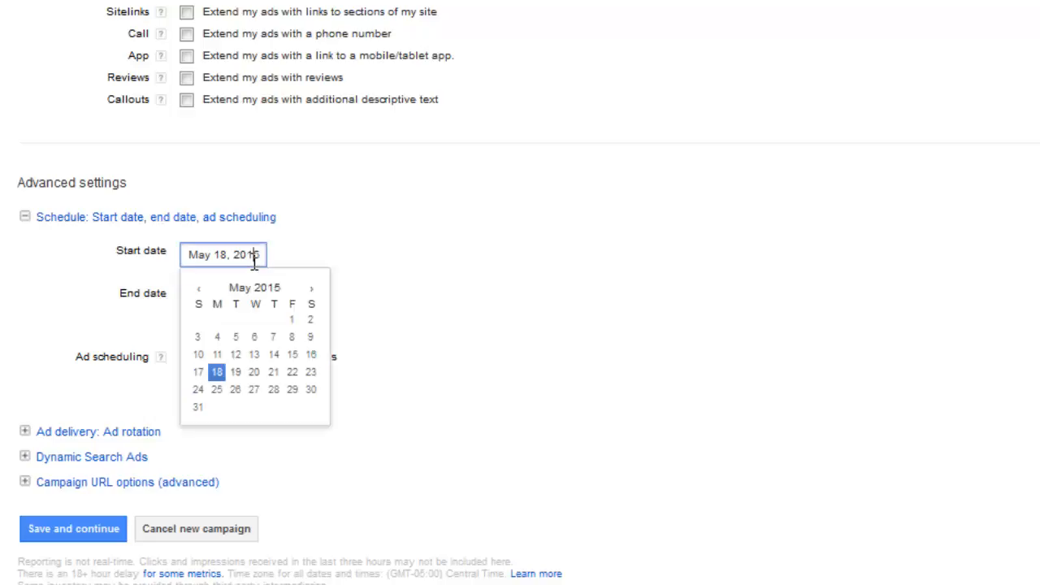
left_click(622, 269)
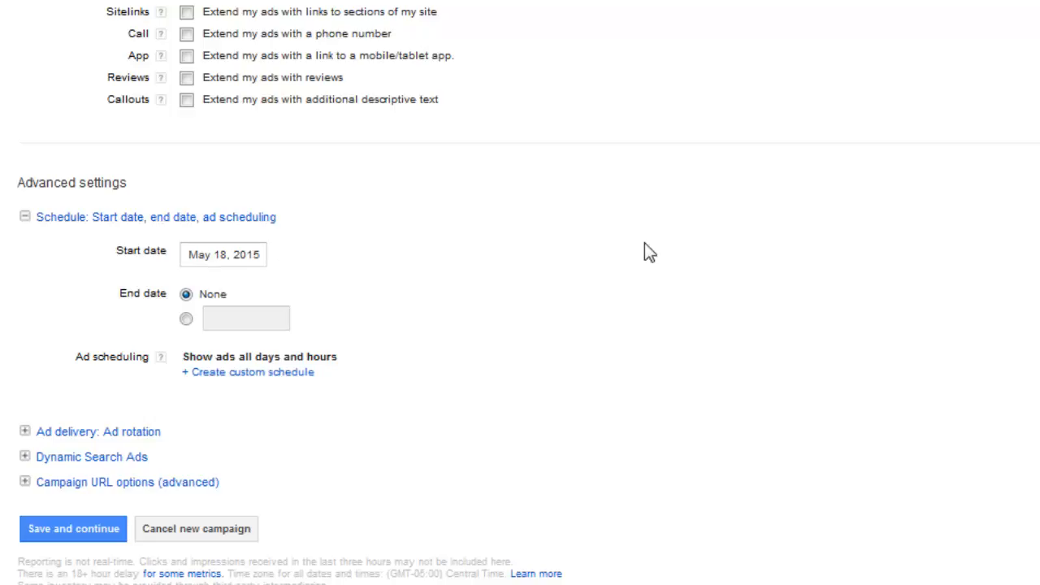
Step: Create a custom ad schedule that runs Monday to Friday from 8 AM to 5 PM
left_click(280, 373)
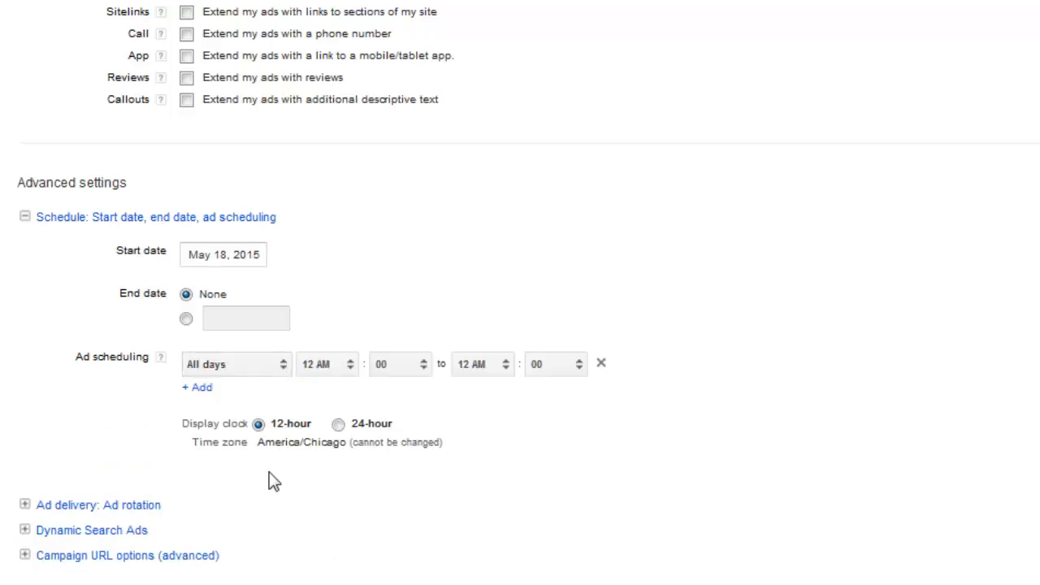
scroll(272, 481, "down", 2)
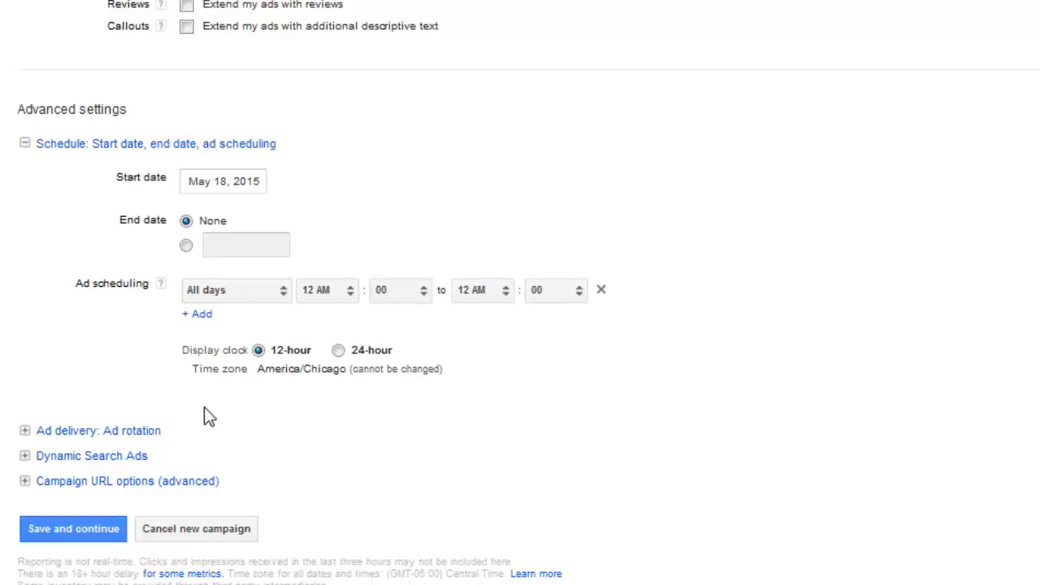
left_click(283, 301)
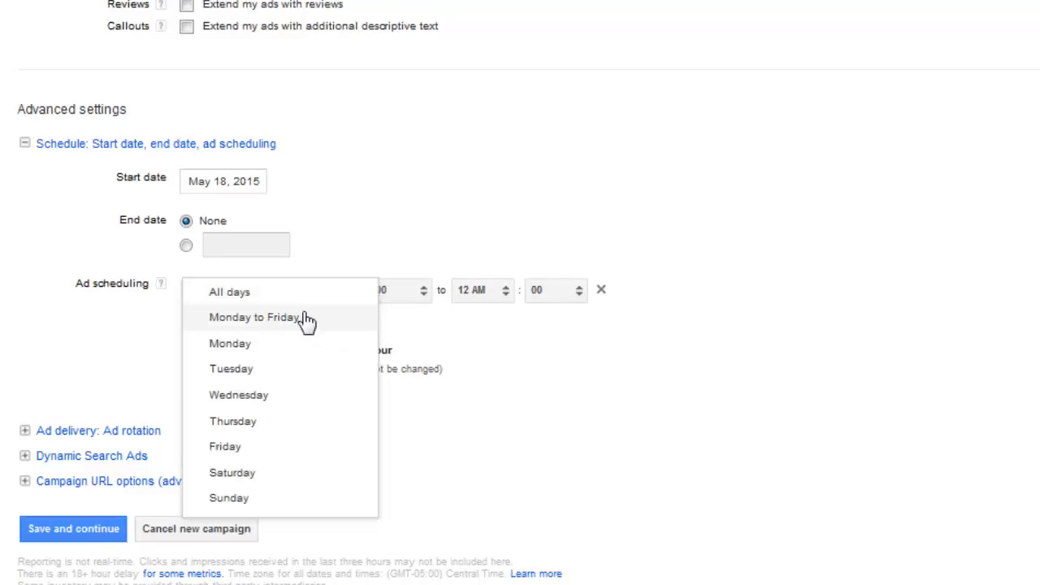
left_click(303, 318)
left_click(350, 292)
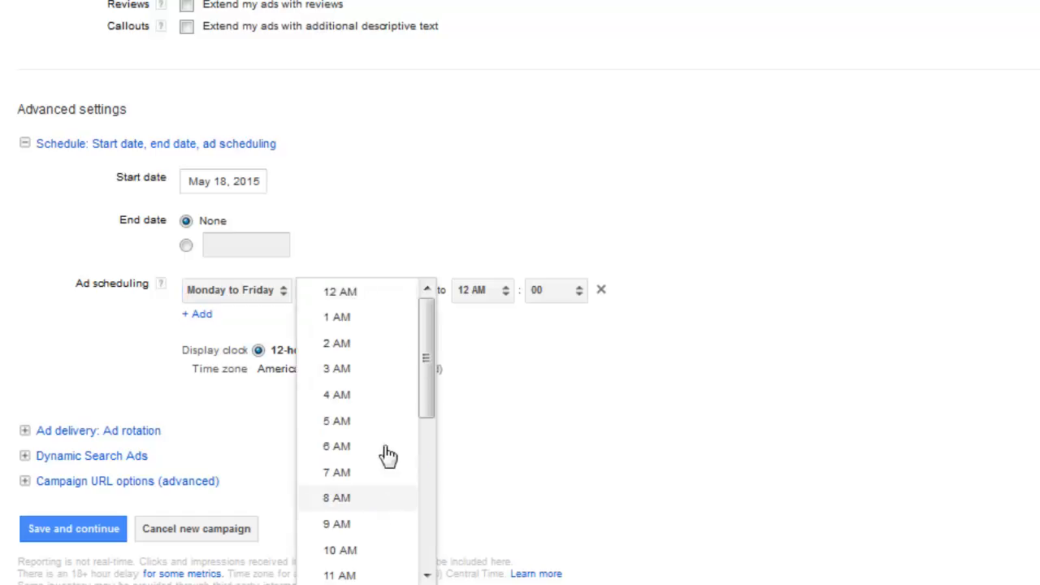
left_click(380, 498)
left_click(504, 291)
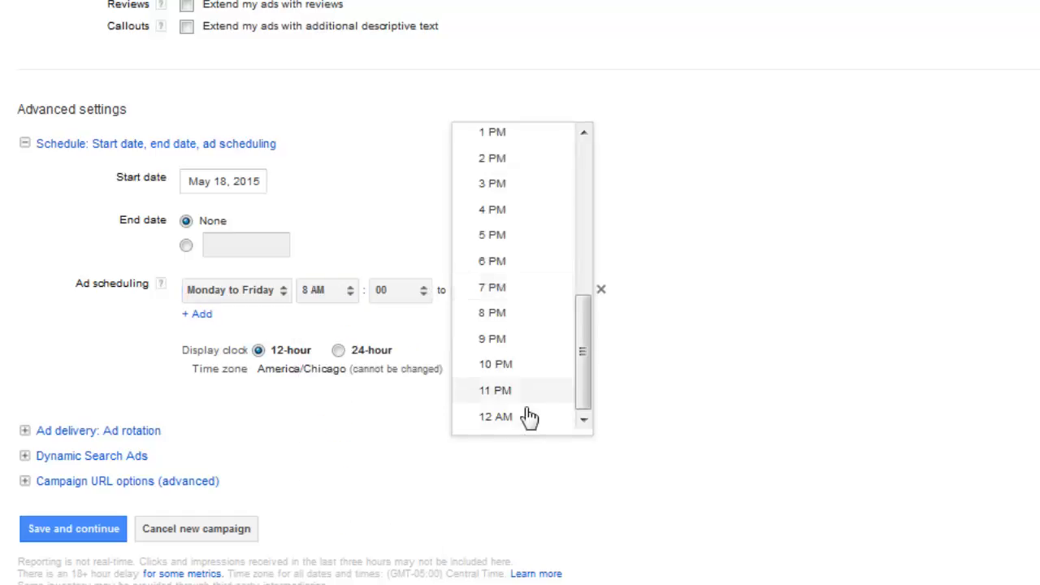
left_click(537, 240)
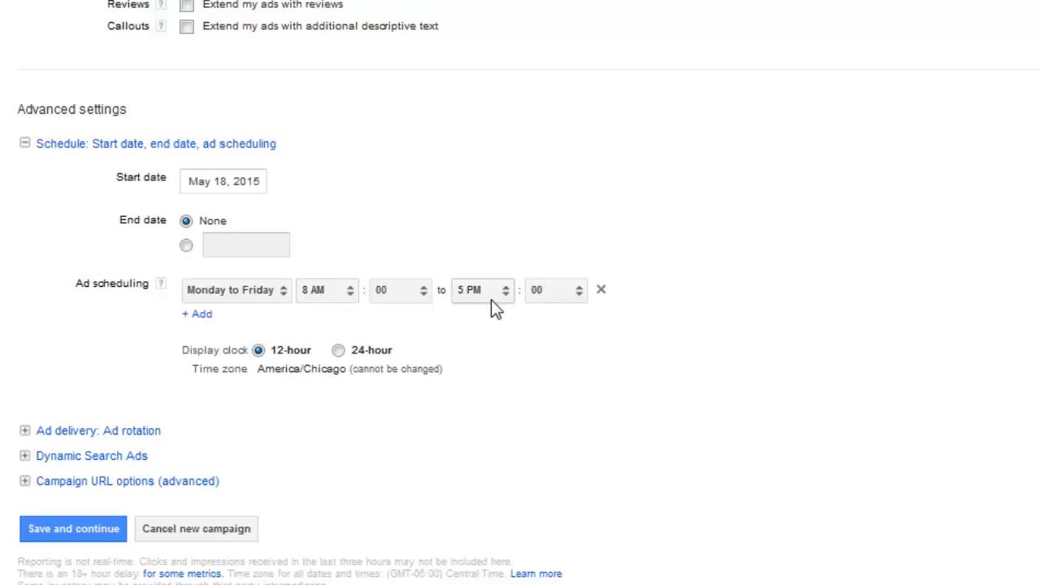
Step: Add a second ad schedule entry for Saturday from 10 AM to 1 PM
left_click(209, 327)
left_click(263, 328)
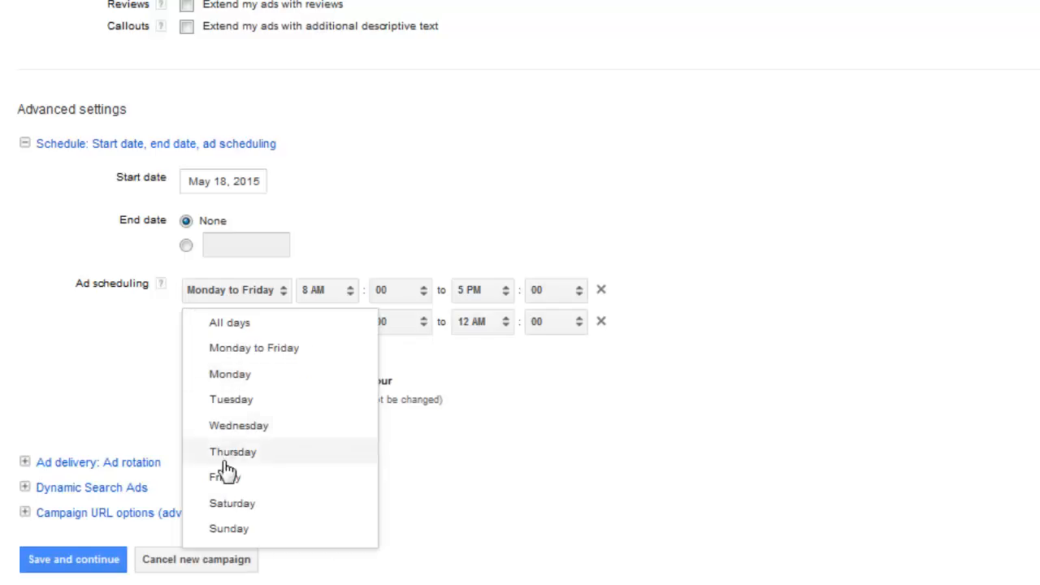
left_click(272, 505)
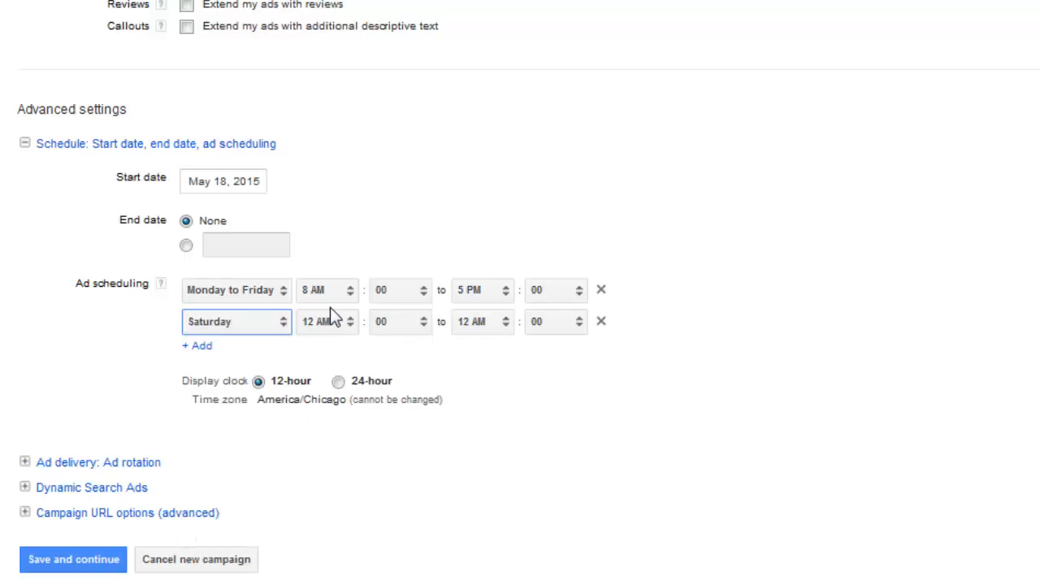
left_click(333, 322)
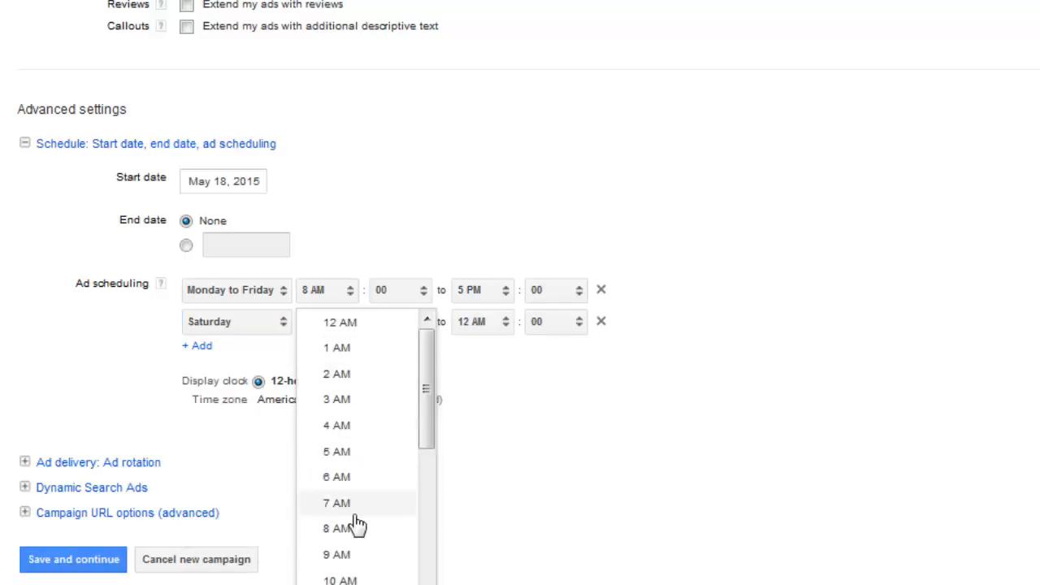
left_click(339, 578)
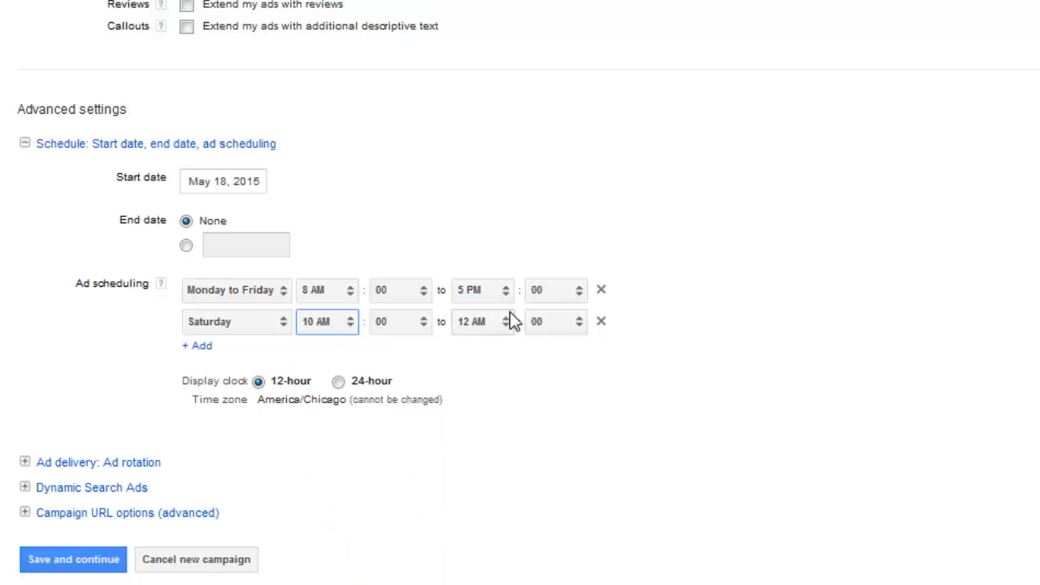
left_click(512, 322)
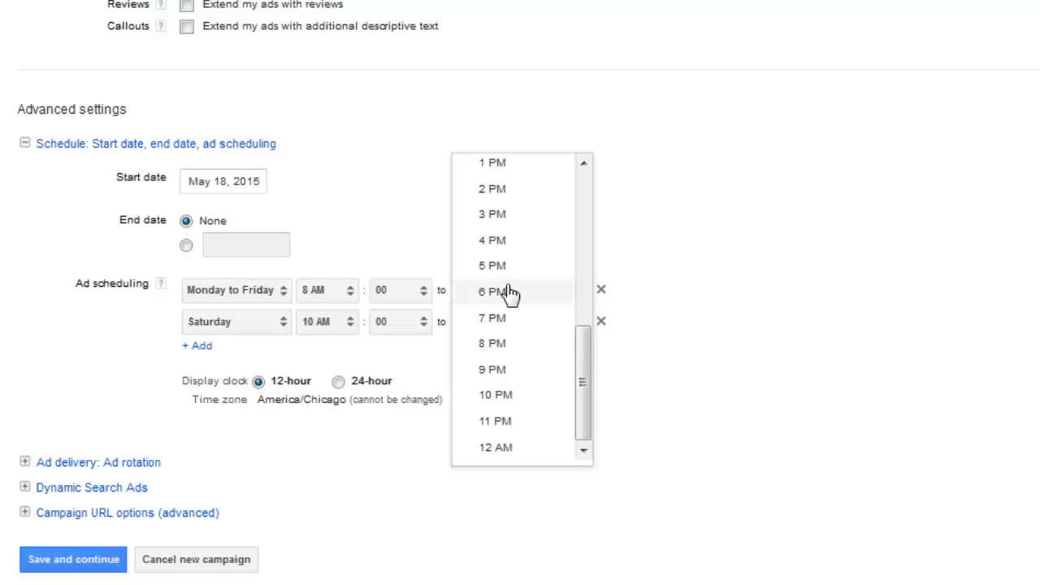
left_click(525, 167)
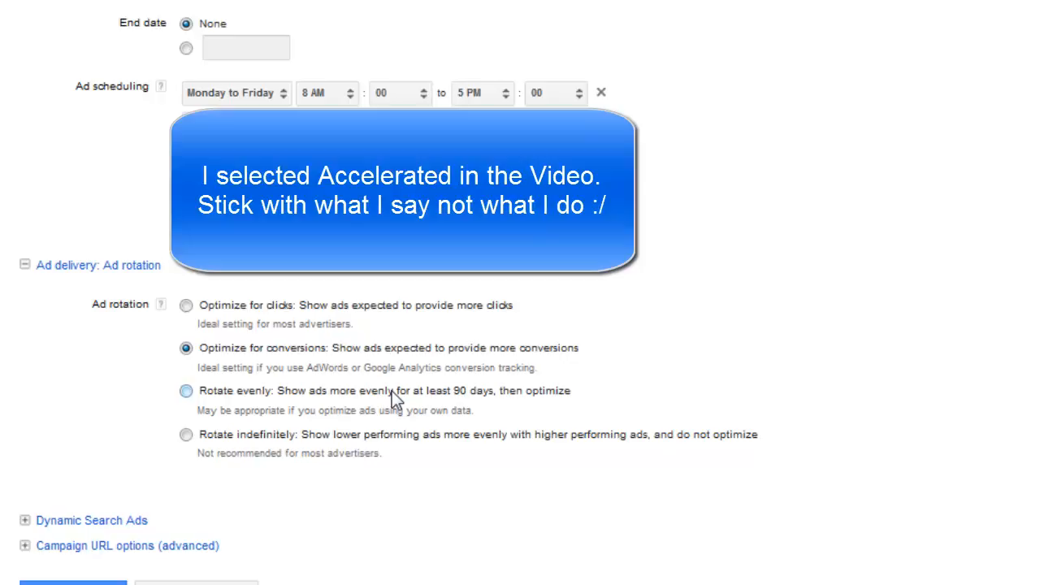
Step: Set the campaign's ad rotation to Rotate indefinitely
left_click(268, 443)
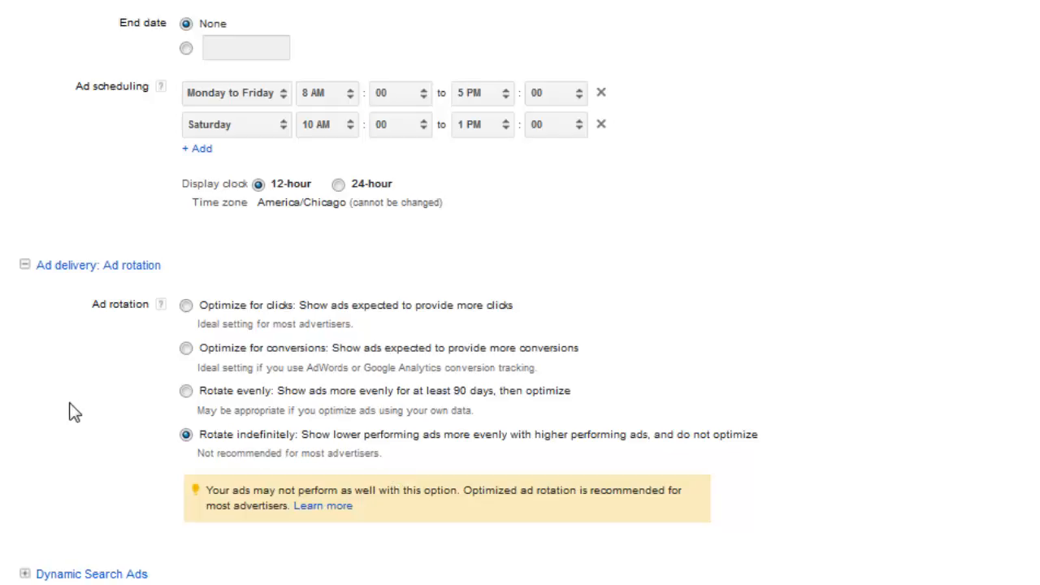
left_click_drag(408, 476, 212, 445)
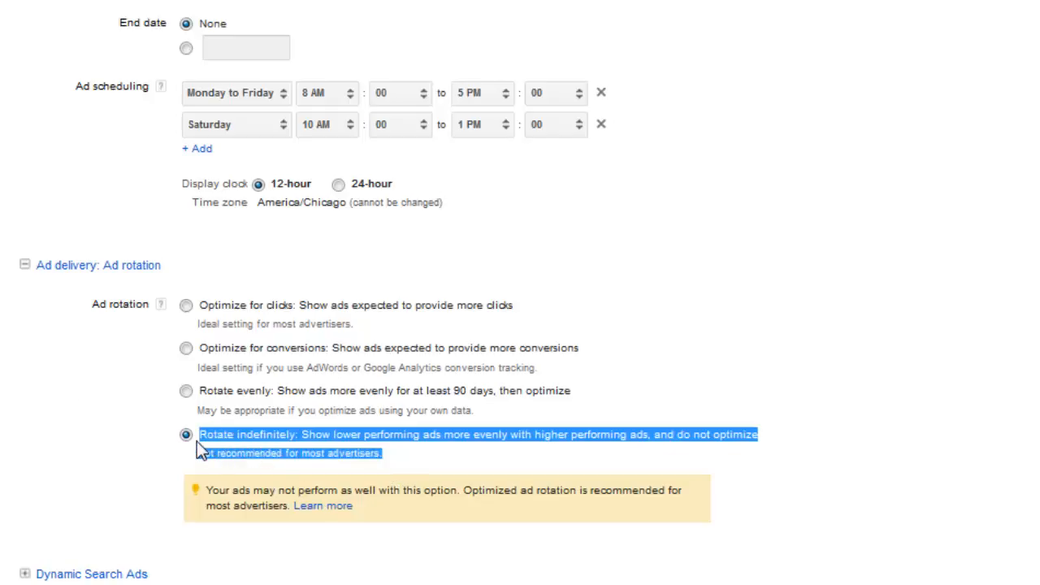
left_click(500, 408)
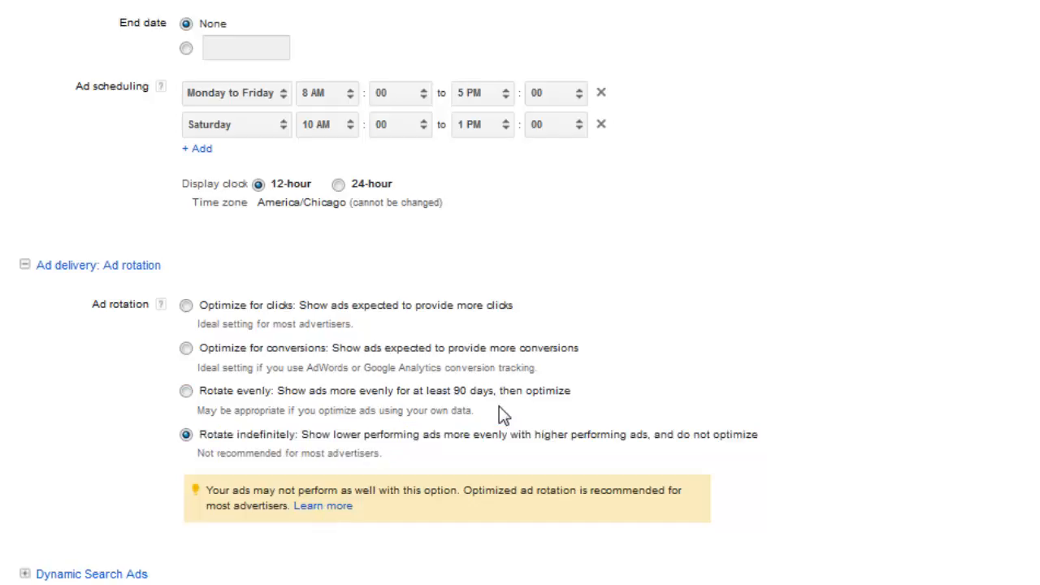
left_click_drag(495, 411, 210, 394)
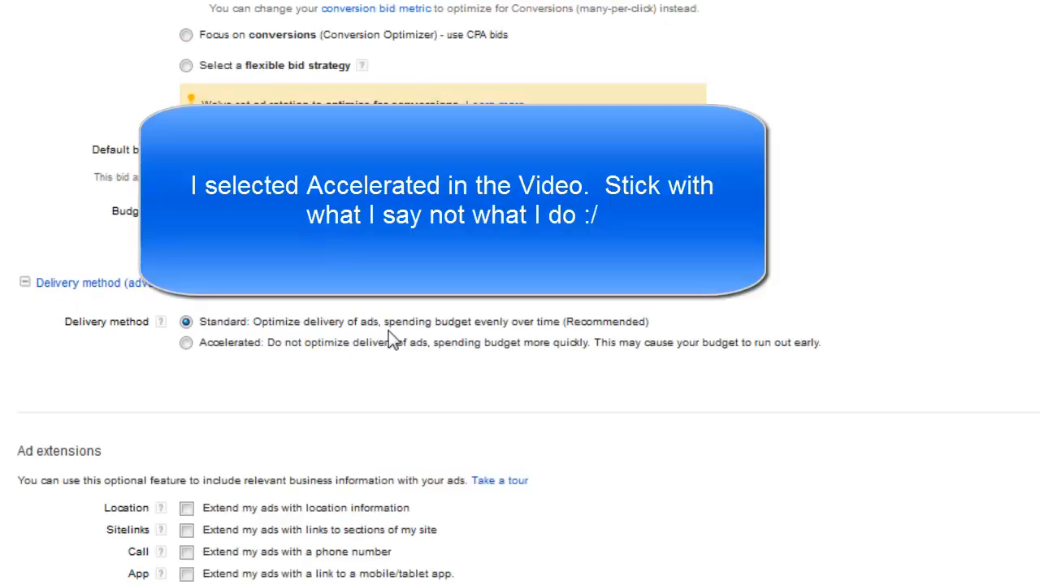
Step: Expand the advanced campaign URL options, and save the campaign settings to continue to the ad group setup
scroll(358, 360, "down", 5)
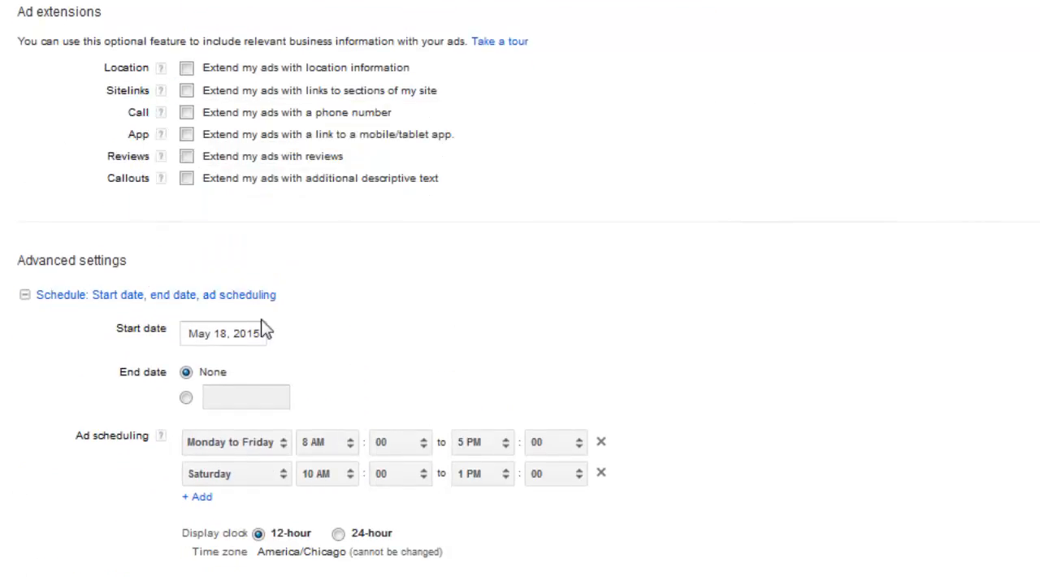
scroll(341, 325, "down", 1)
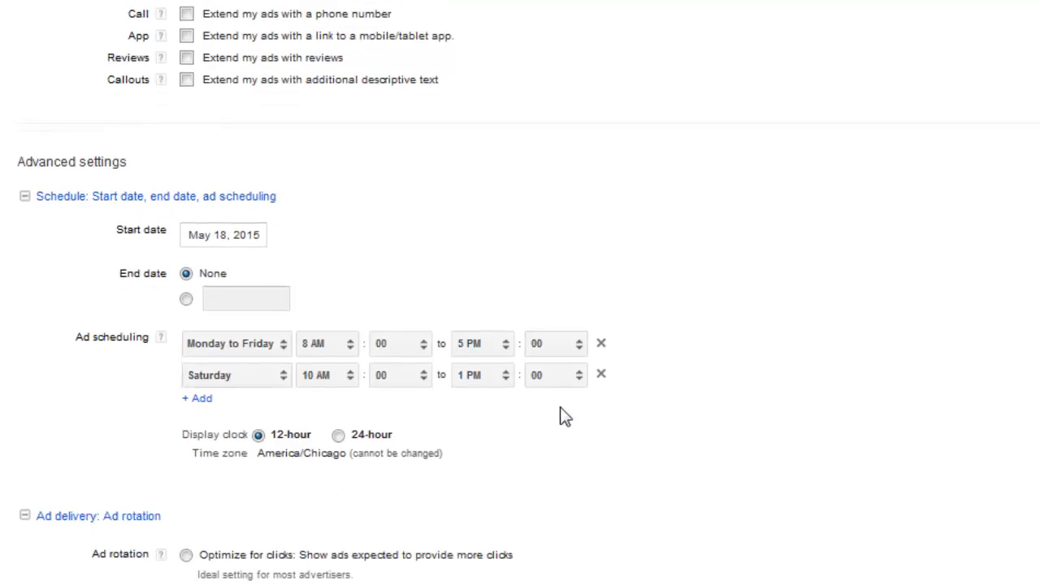
scroll(566, 417, "down", 4)
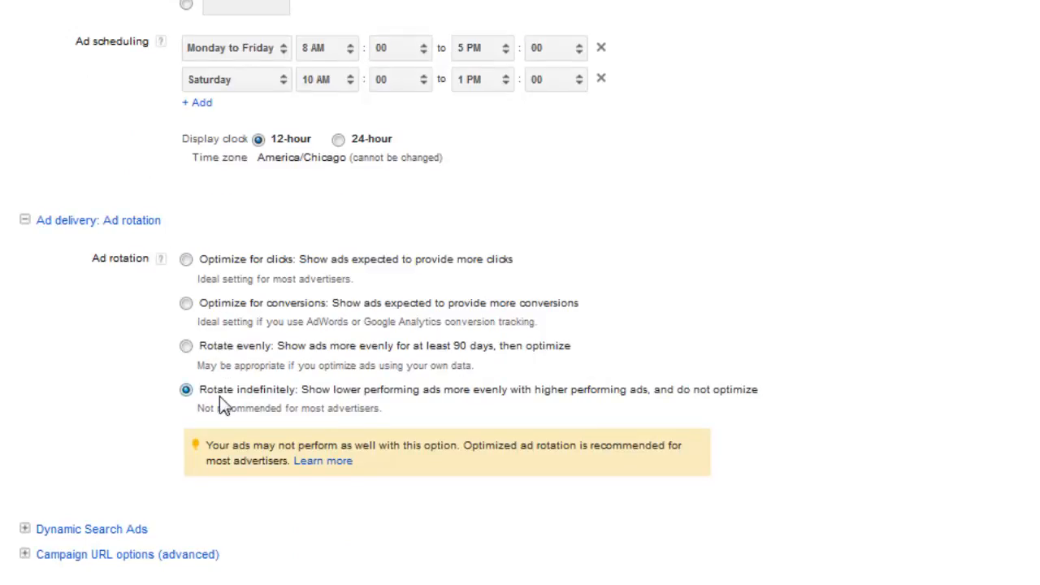
scroll(105, 439, "down", 1)
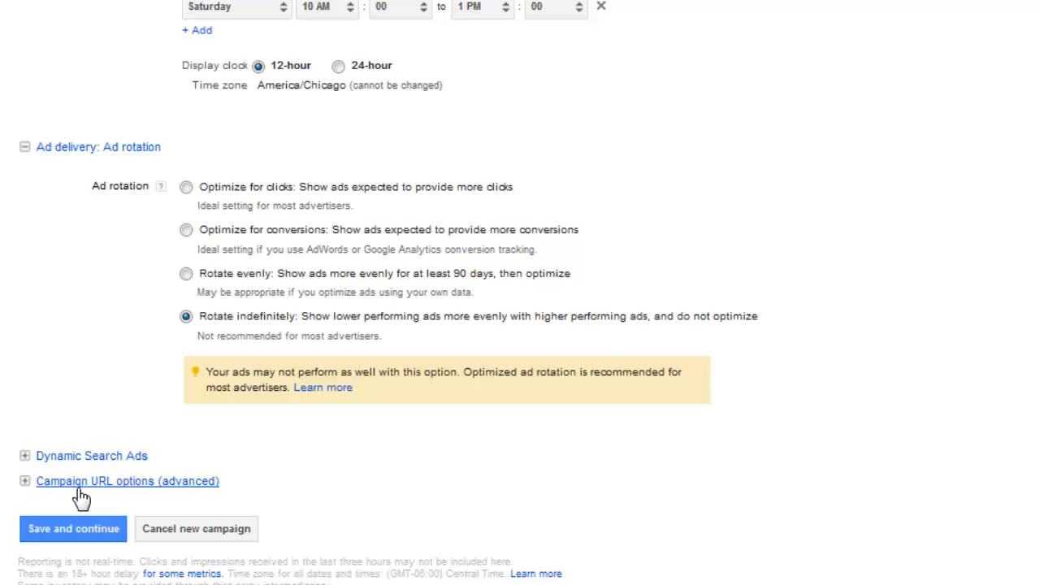
left_click(79, 486)
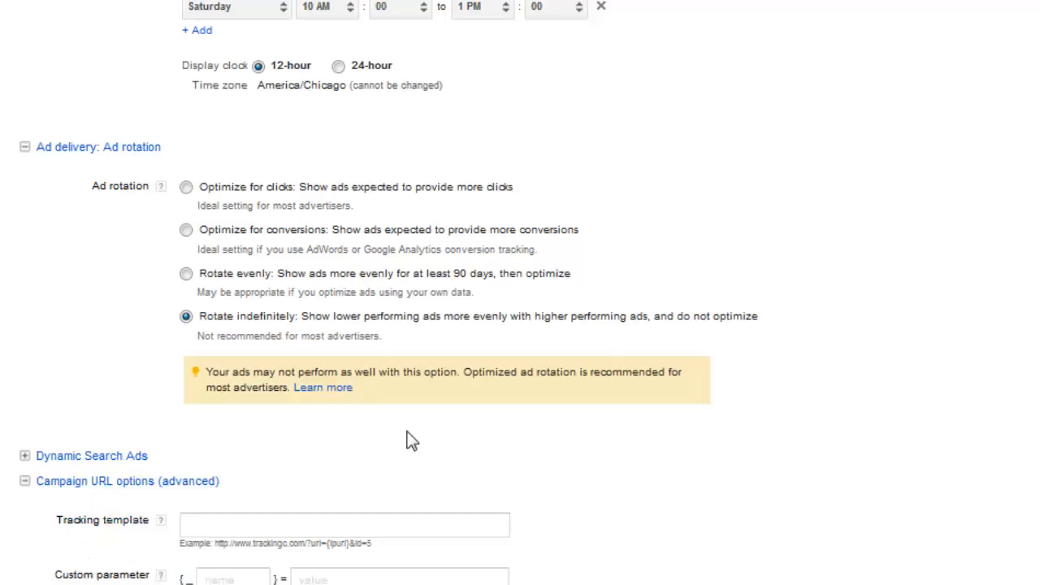
scroll(406, 441, "down", 1)
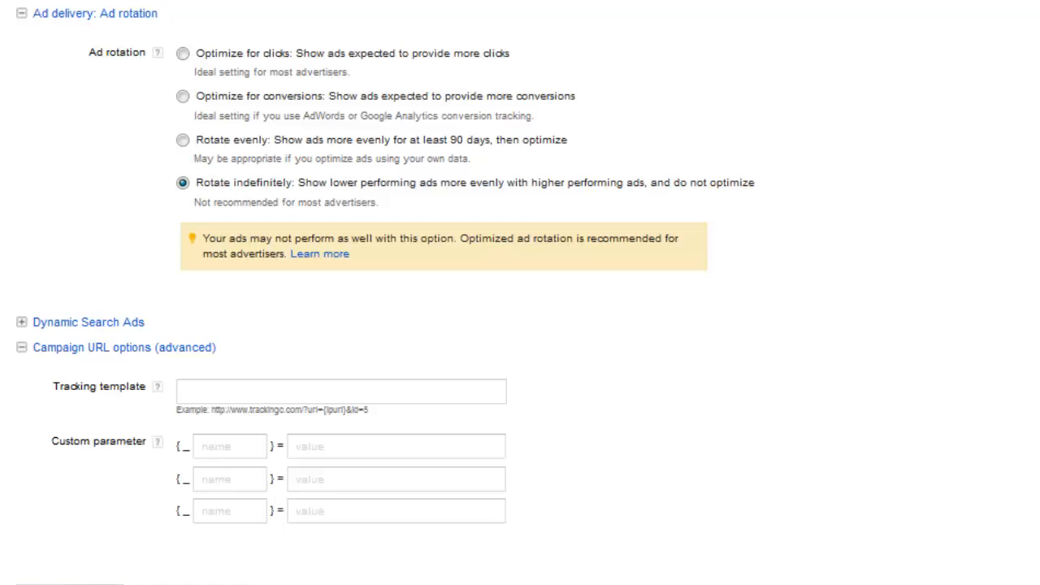
scroll(520, 325, "down", 1)
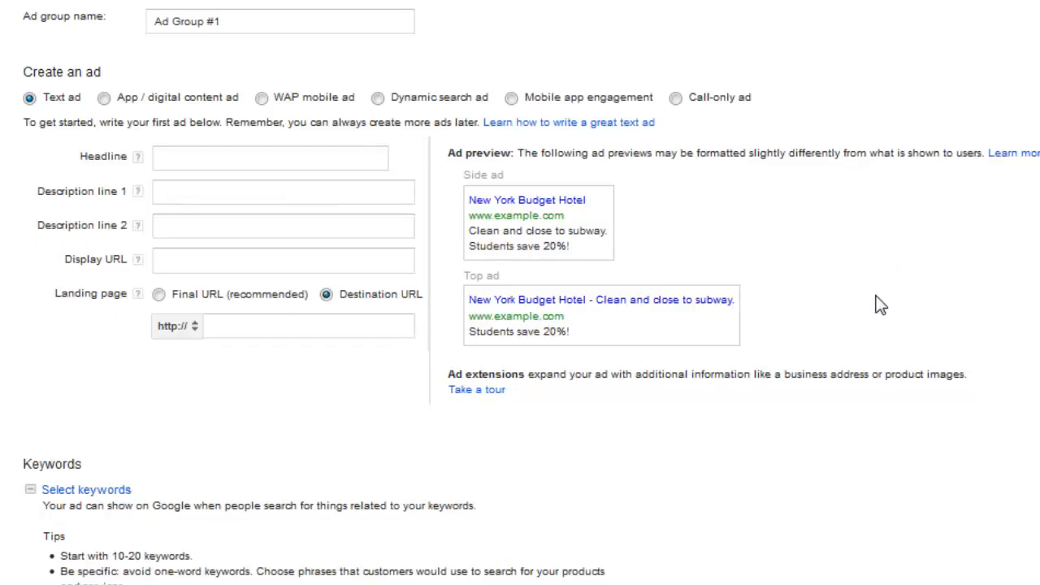
Step: Go through the empty ad group form to its end and cancel the new ad group
scroll(343, 167, "down", 10)
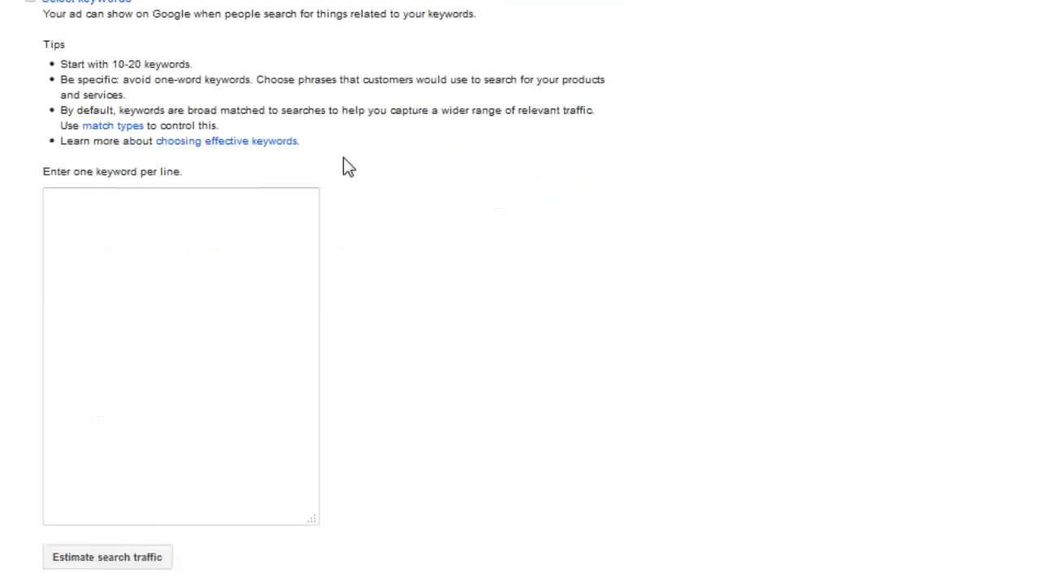
scroll(333, 210, "down", 2)
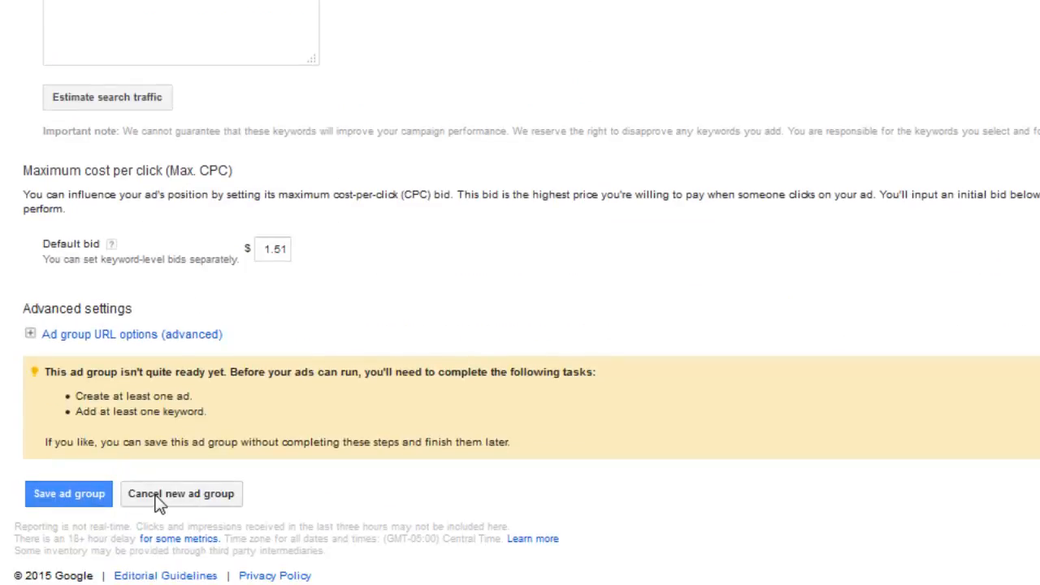
left_click(158, 497)
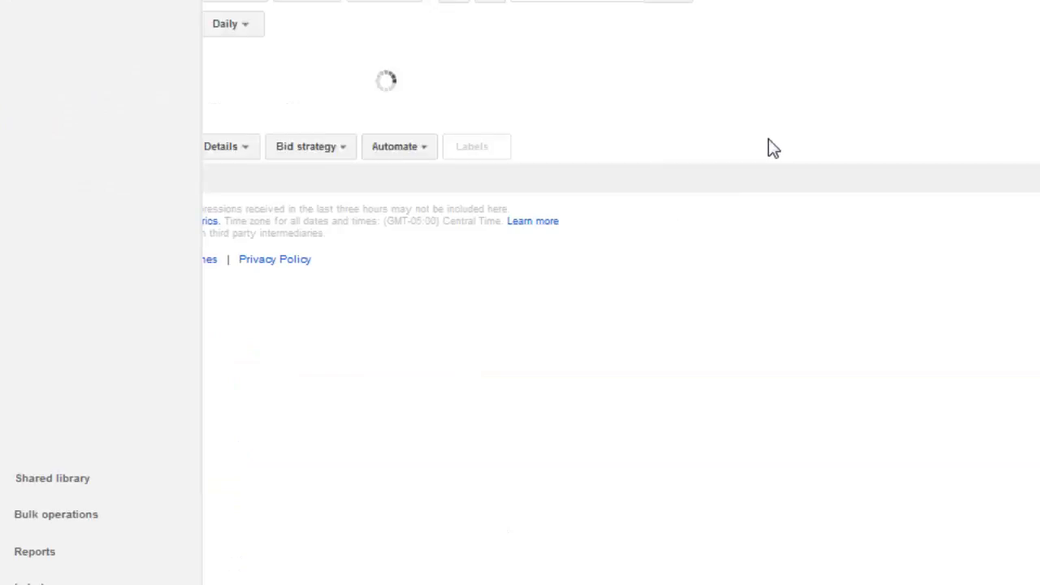